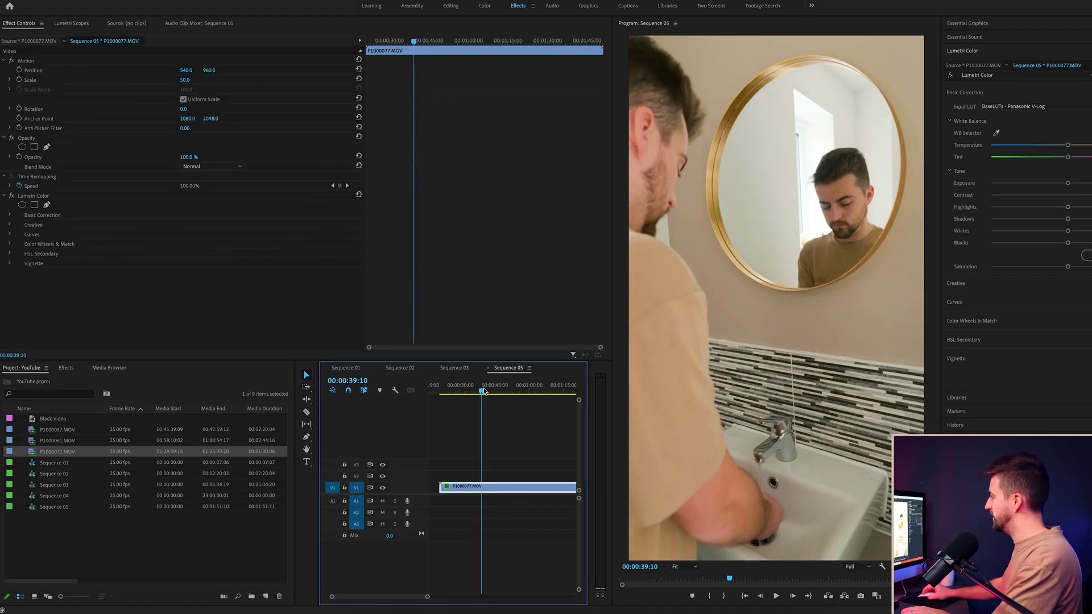
# Razor-cut P1000077.MOV where the first mirror take starts and delete the unwanted opening piece.
pyautogui.moveTo(478, 391); pyautogui.dragTo(489, 393)
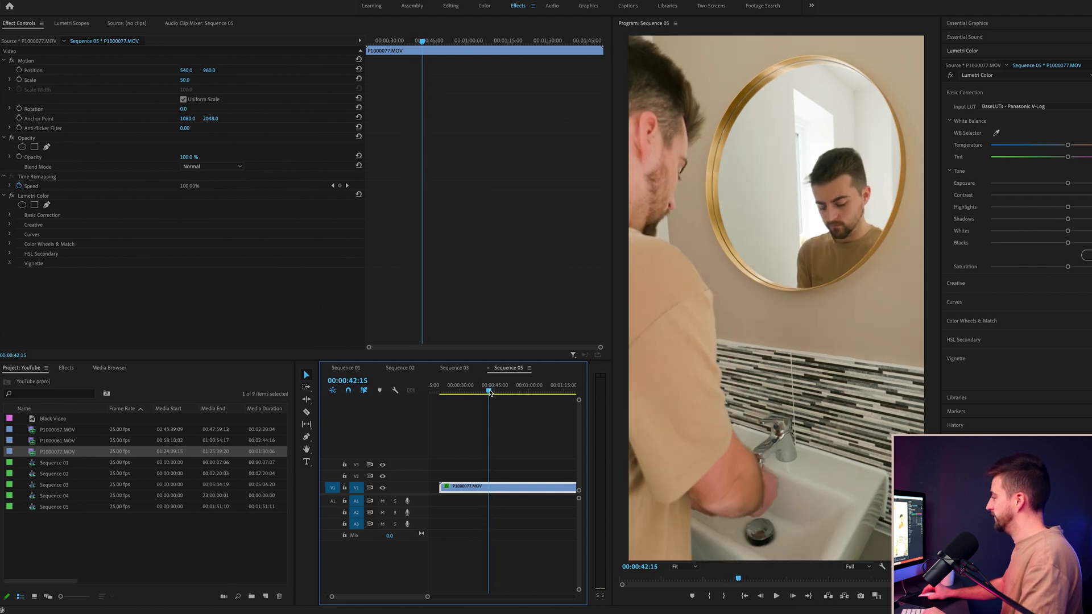
pyautogui.click(492, 486)
pyautogui.press('v')
pyautogui.click(464, 486)
pyautogui.press('Delete')
# Split the clip again where the second mirror take begins.
pyautogui.click(515, 386)
pyautogui.moveTo(530, 386)
pyautogui.mouseDown()
pyautogui.moveTo(556, 394)
pyautogui.moveTo(535, 394)
pyautogui.mouseUp()
pyautogui.press('-')
pyautogui.press('v')
pyautogui.click(534, 487)
pyautogui.press('v')
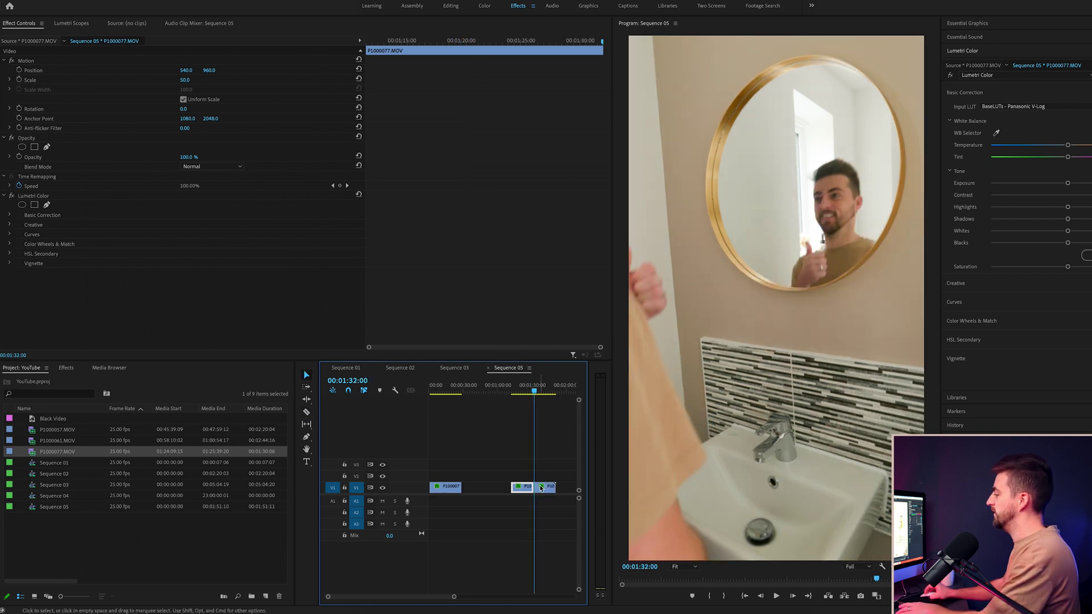
# Move the second take onto V2 and line both takes up at the start of Sequence 05.
pyautogui.moveTo(544, 488); pyautogui.dragTo(443, 489)
pyautogui.click(442, 386)
pyautogui.press('=')
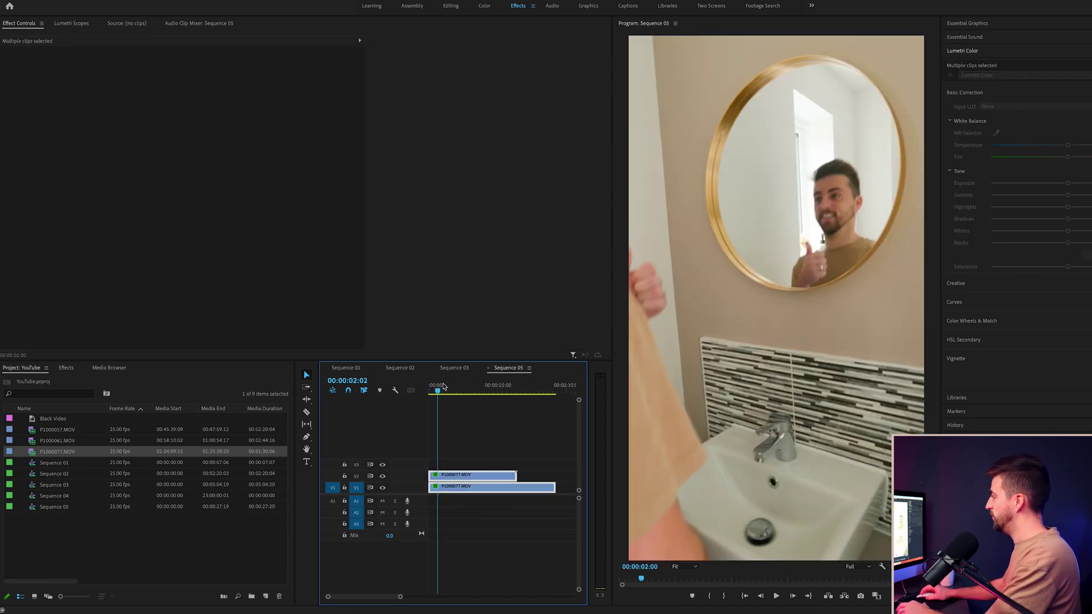
pyautogui.click(452, 387)
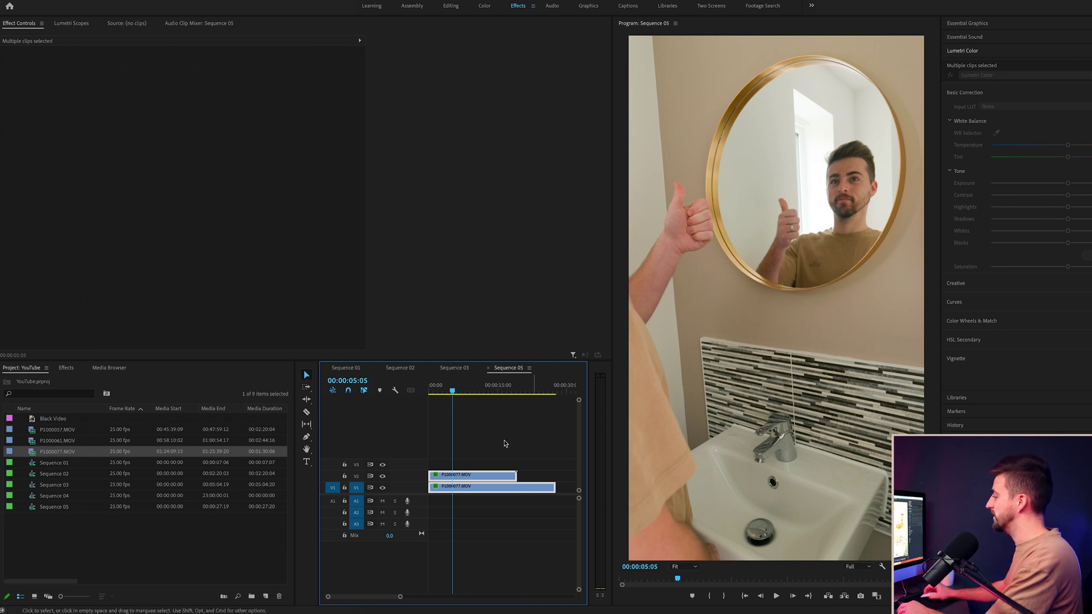
pyautogui.click(450, 474)
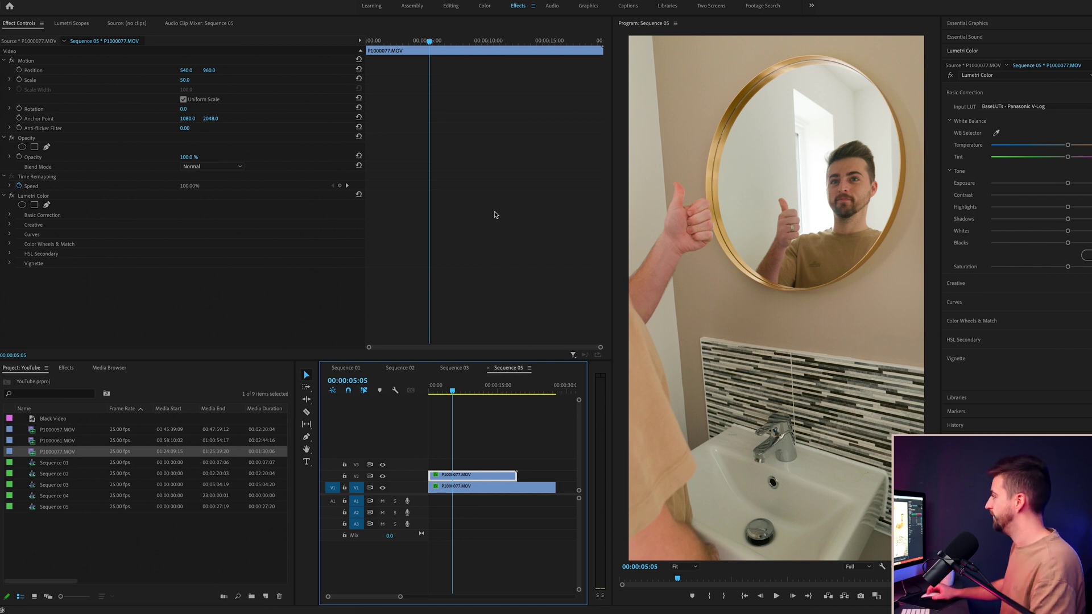
# Draw a four-point opacity mask around the mirror on the V2 take, feather it to 136, and preview.
pyautogui.click(31, 140)
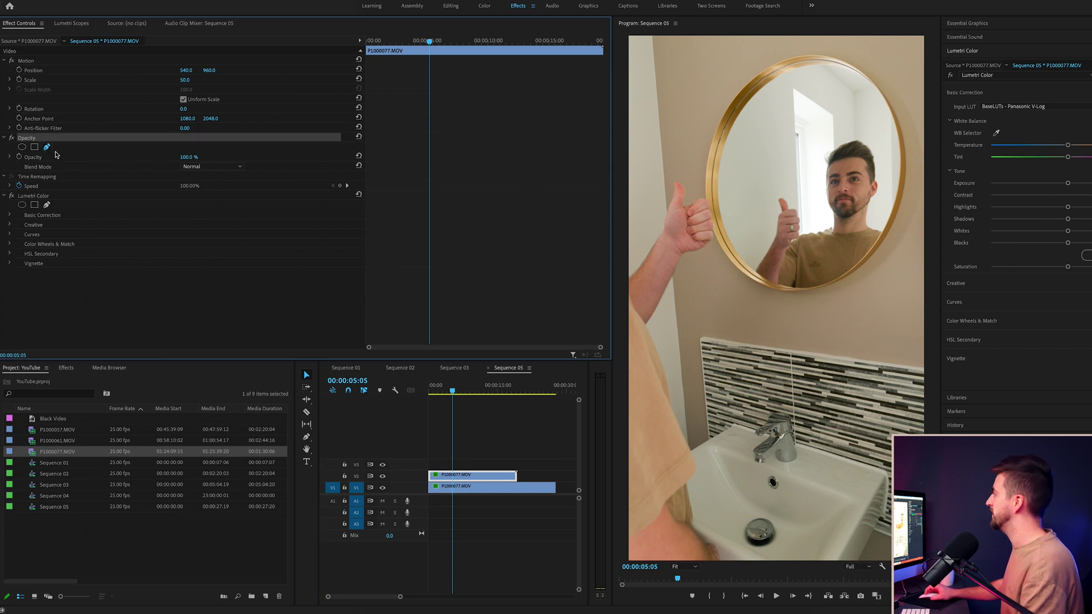
pyautogui.click(765, 41)
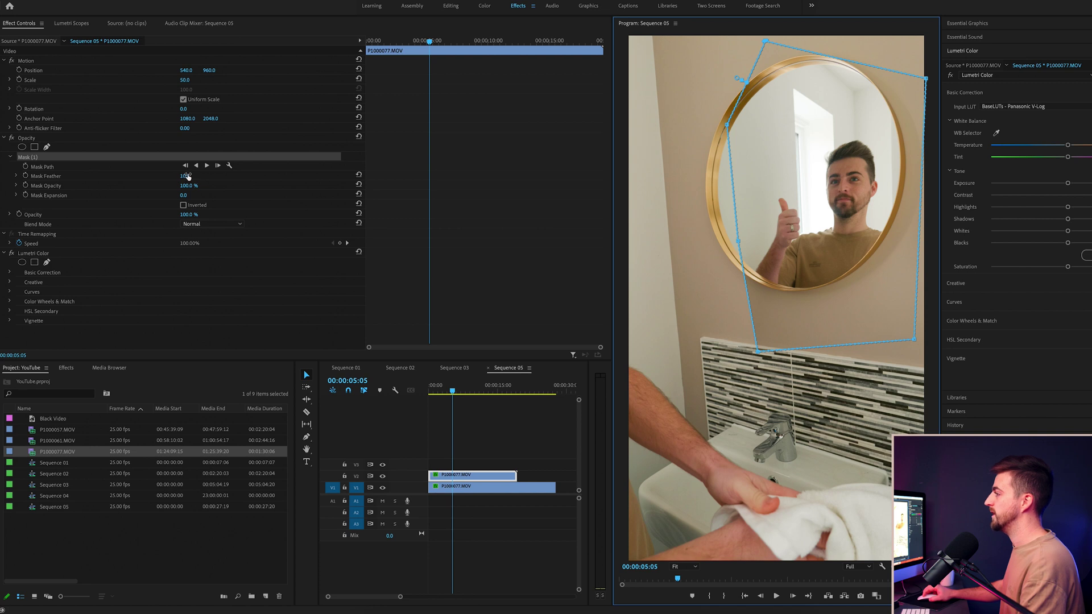
pyautogui.moveTo(188, 176); pyautogui.dragTo(191, 176)
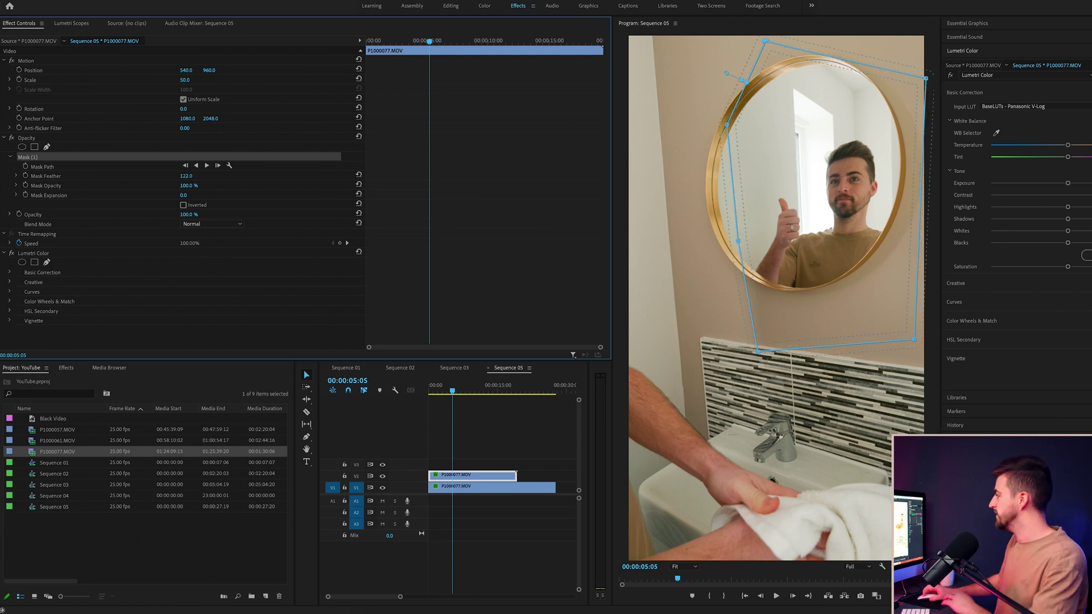
pyautogui.press('Home')
pyautogui.press('space')
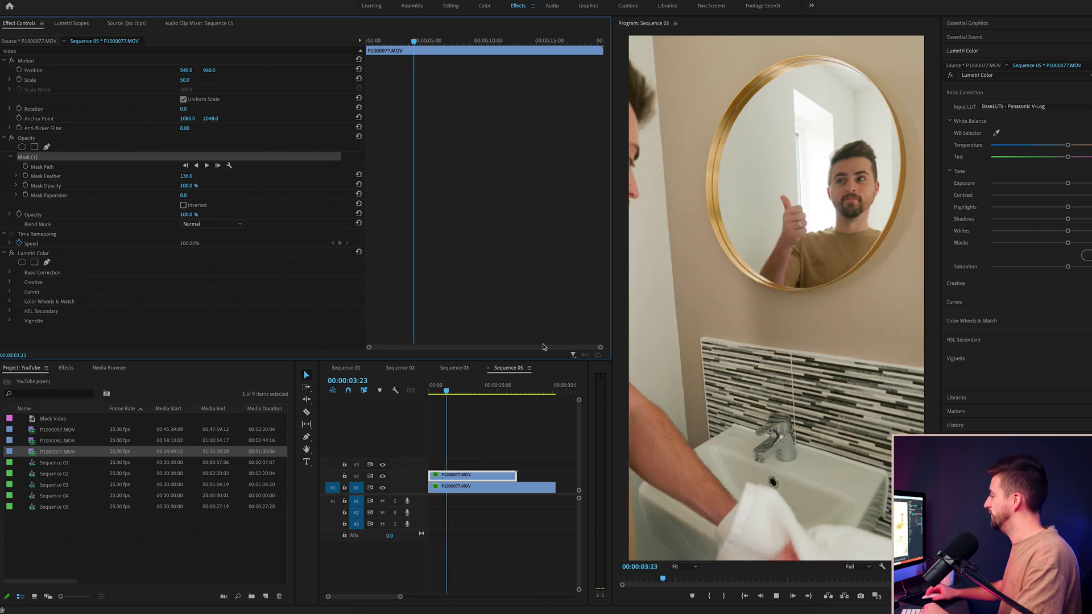
pyautogui.click(527, 425)
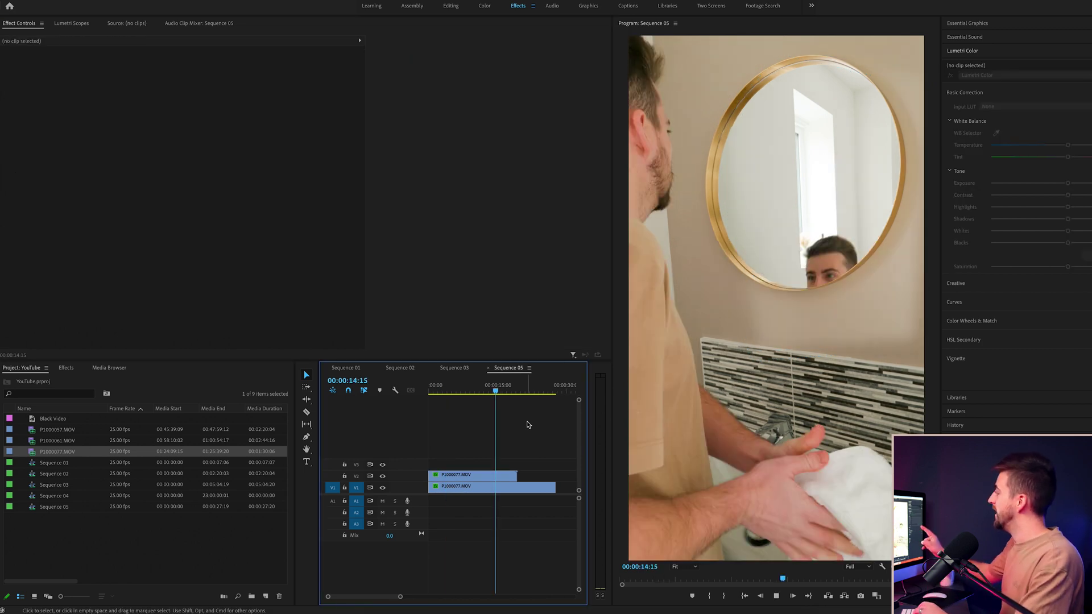
pyautogui.press('d')
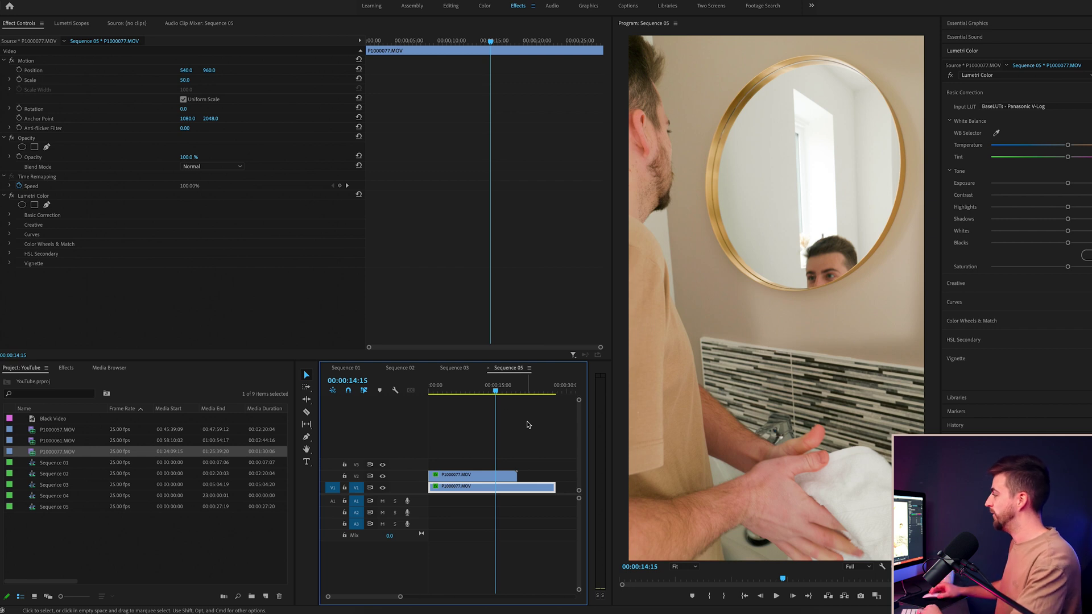
pyautogui.moveTo(499, 393); pyautogui.dragTo(493, 392)
pyautogui.press('space')
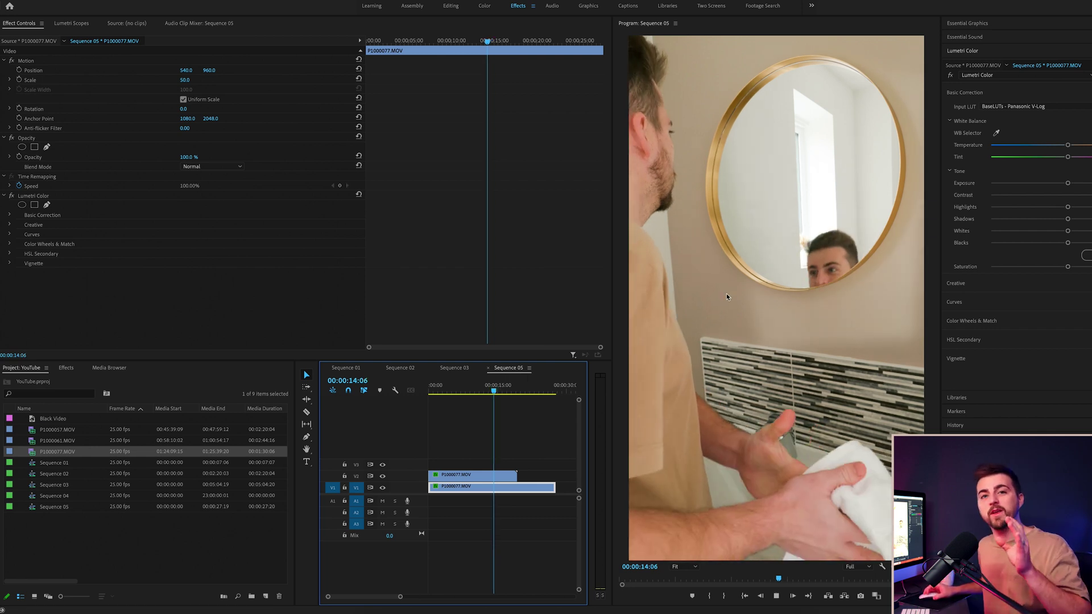
pyautogui.click(493, 388)
pyautogui.moveTo(493, 388)
pyautogui.mouseDown()
pyautogui.moveTo(484, 387)
pyautogui.moveTo(493, 388)
pyautogui.mouseUp()
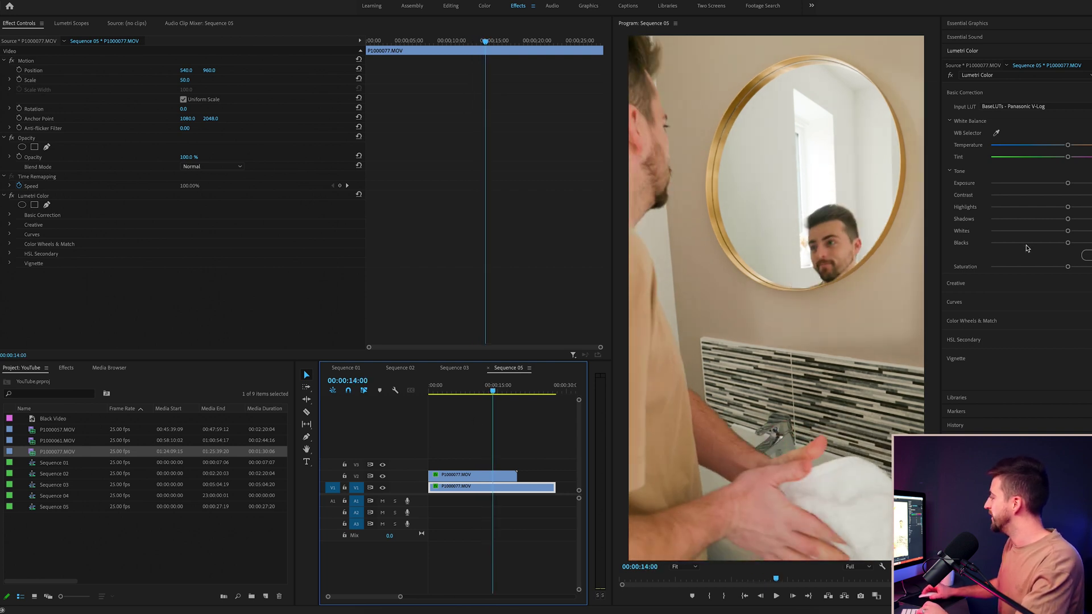
pyautogui.press('space')
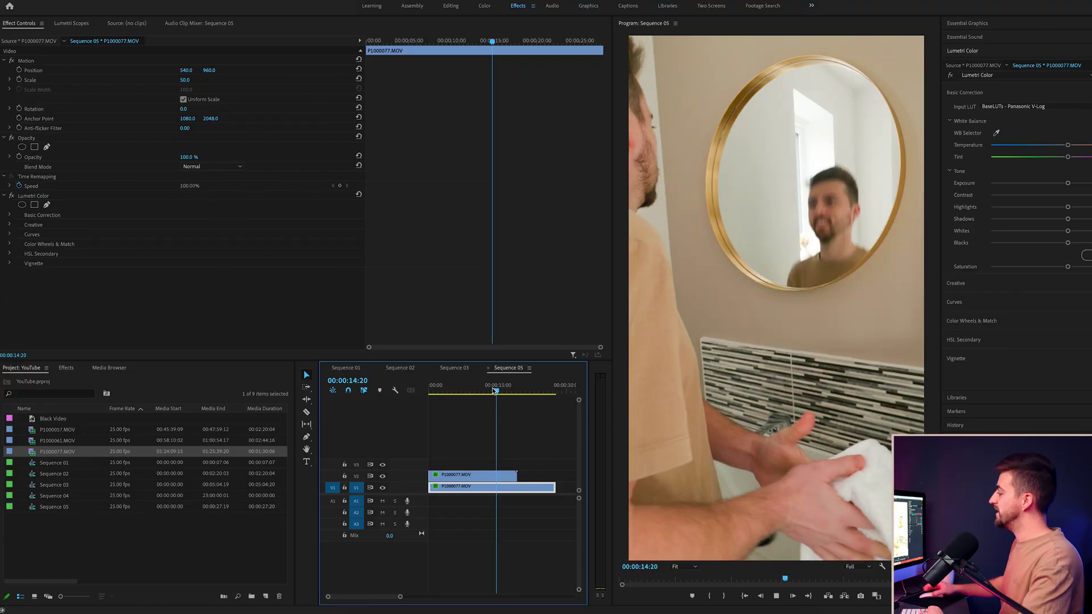
# Drag and add points on the V2 take's Mask (1) so it hugs the mirror's lower and right rim.
pyautogui.click(498, 477)
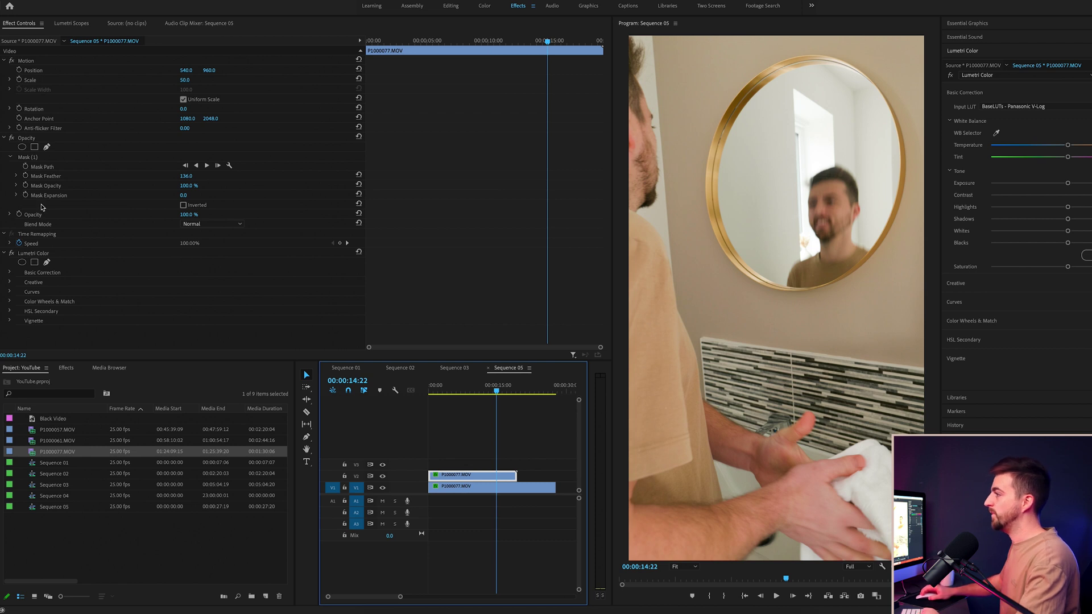
pyautogui.click(32, 140)
pyautogui.click(34, 157)
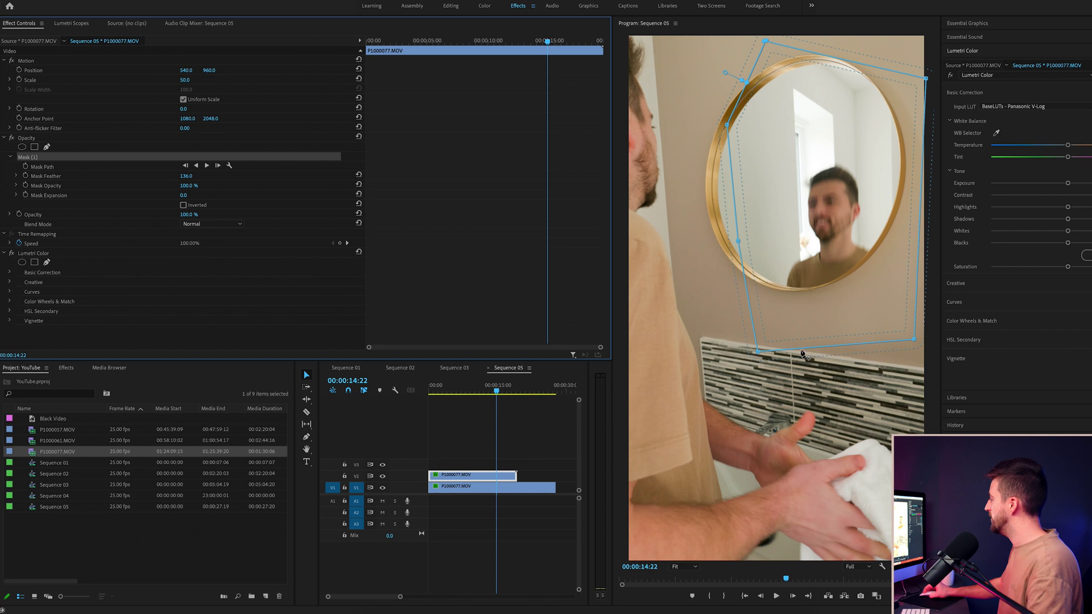
pyautogui.click(758, 352)
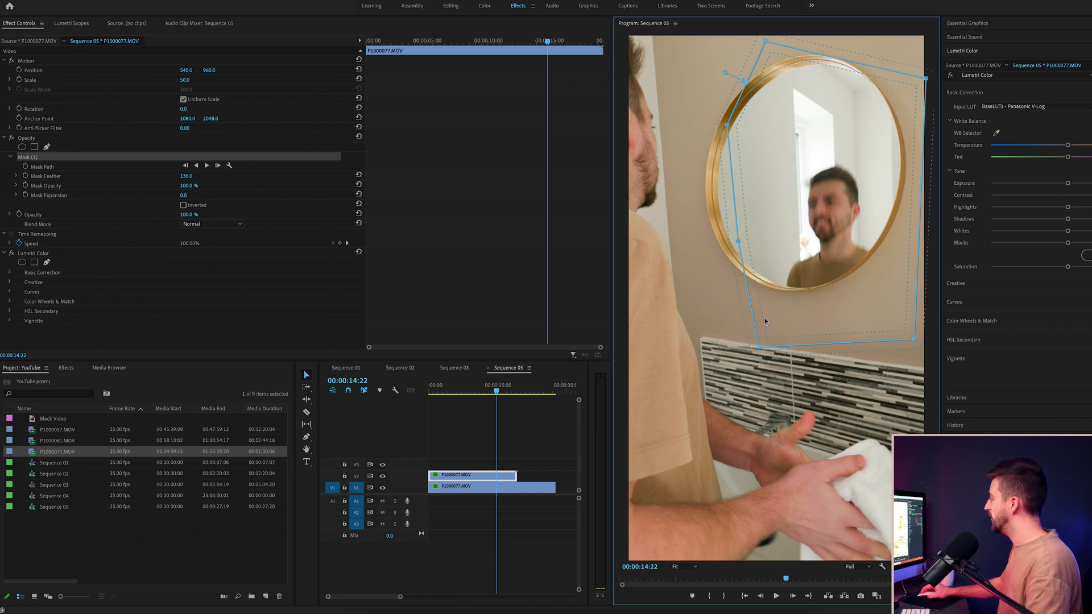
pyautogui.moveTo(914, 340); pyautogui.dragTo(879, 258)
pyautogui.click(840, 289)
pyautogui.moveTo(760, 347); pyautogui.dragTo(781, 297)
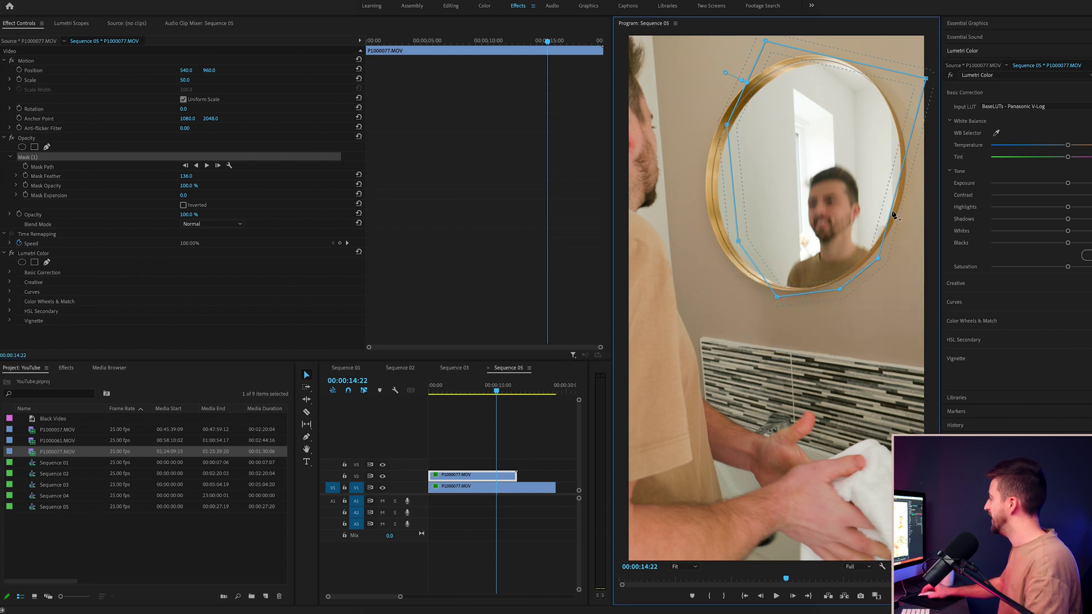
pyautogui.moveTo(893, 215); pyautogui.dragTo(899, 212)
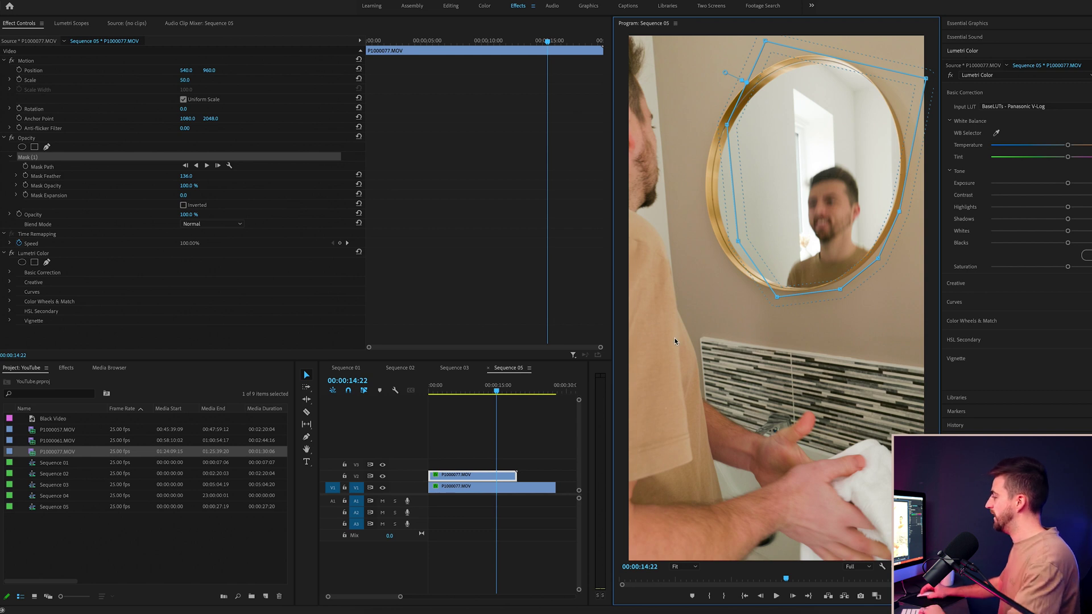
pyautogui.click(485, 392)
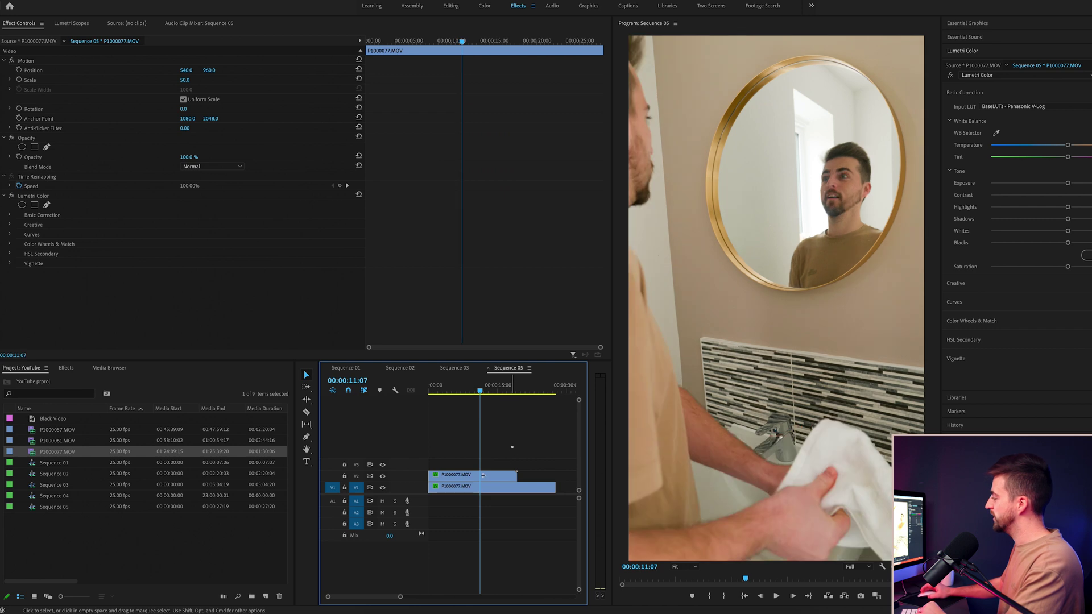
# Razor the V1 clip at the matching end point and delete its leftover tail.
pyautogui.click(529, 483)
pyautogui.press('c')
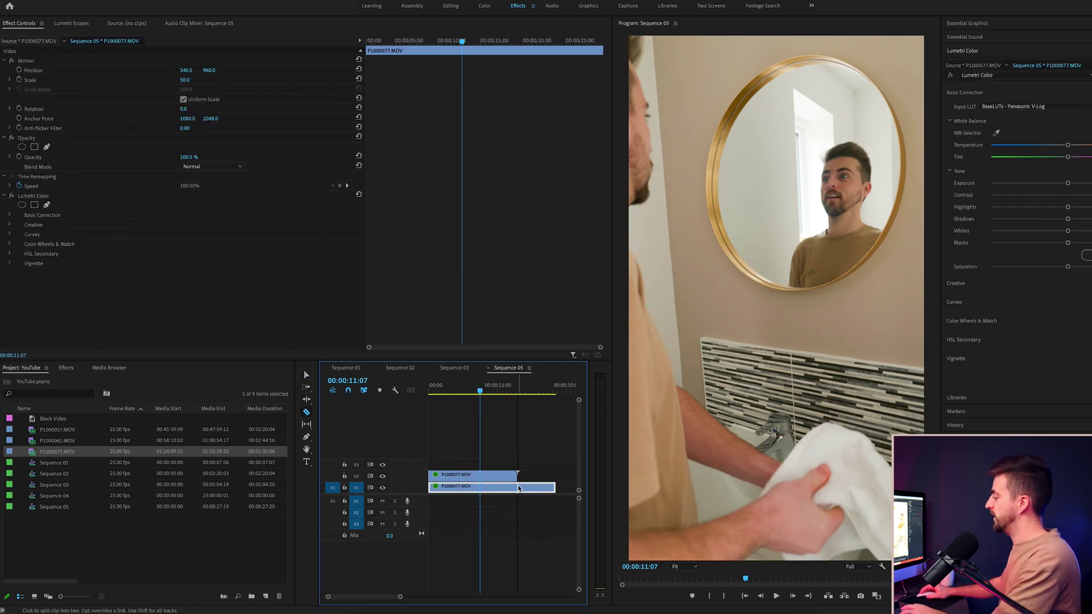
pyautogui.click(518, 488)
pyautogui.press('v')
pyautogui.click(535, 488)
pyautogui.press('Delete')
pyautogui.click(482, 484)
# Nest the V1 and V2 clips into Nested Sequence 01, keeping the default name.
pyautogui.moveTo(535, 457); pyautogui.dragTo(495, 487)
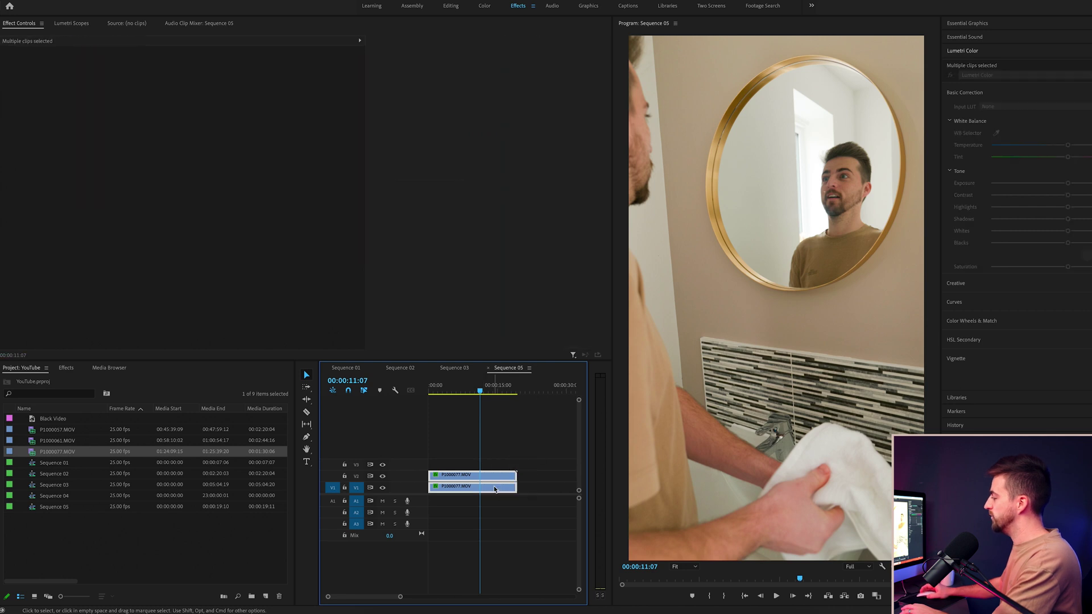
pyautogui.rightClick(495, 488)
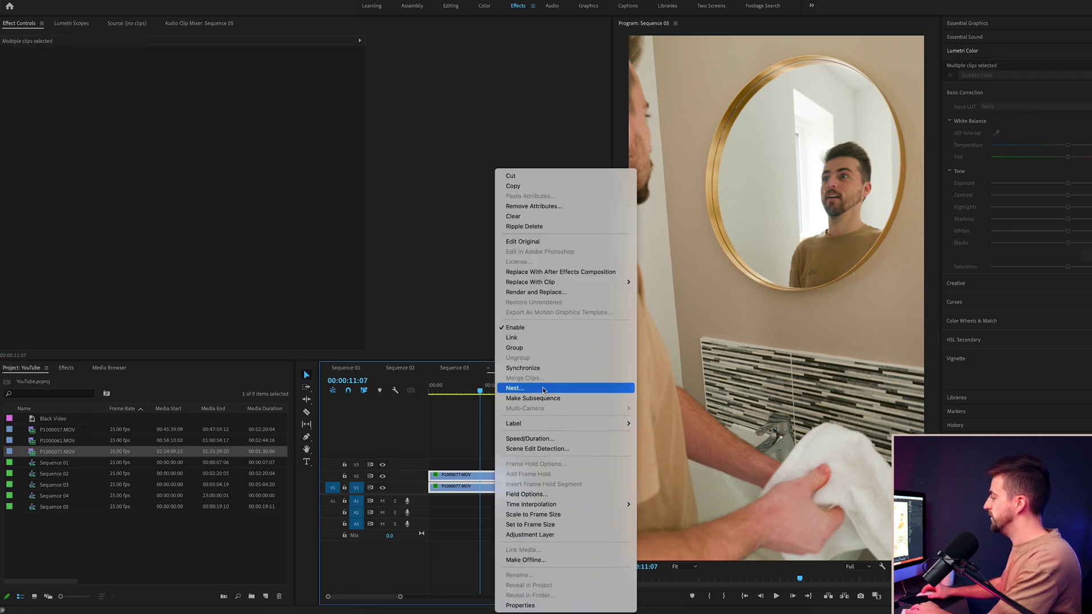
pyautogui.click(534, 389)
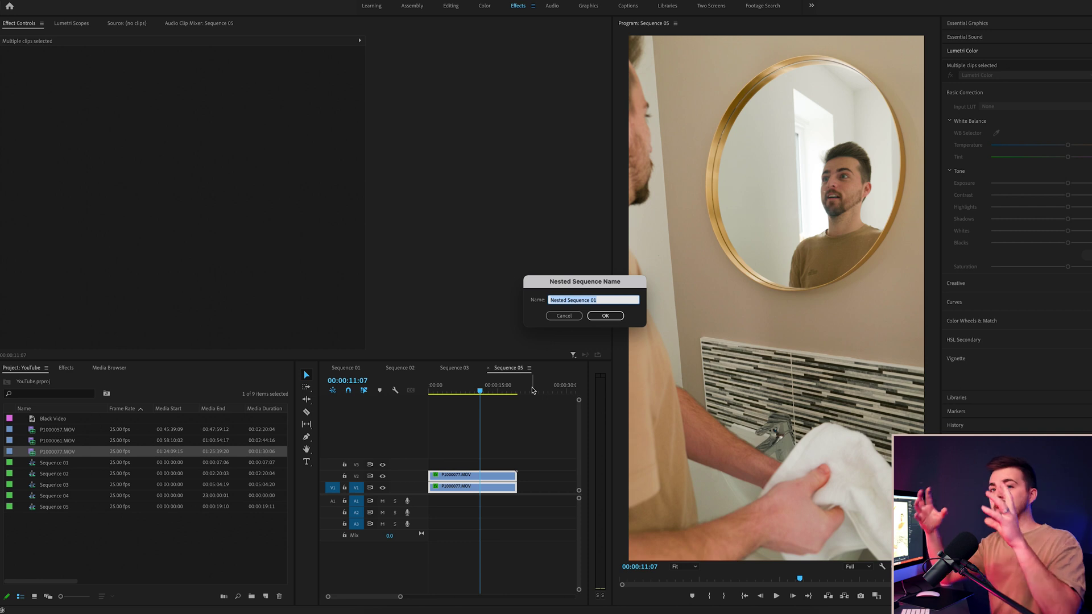
pyautogui.press('Return')
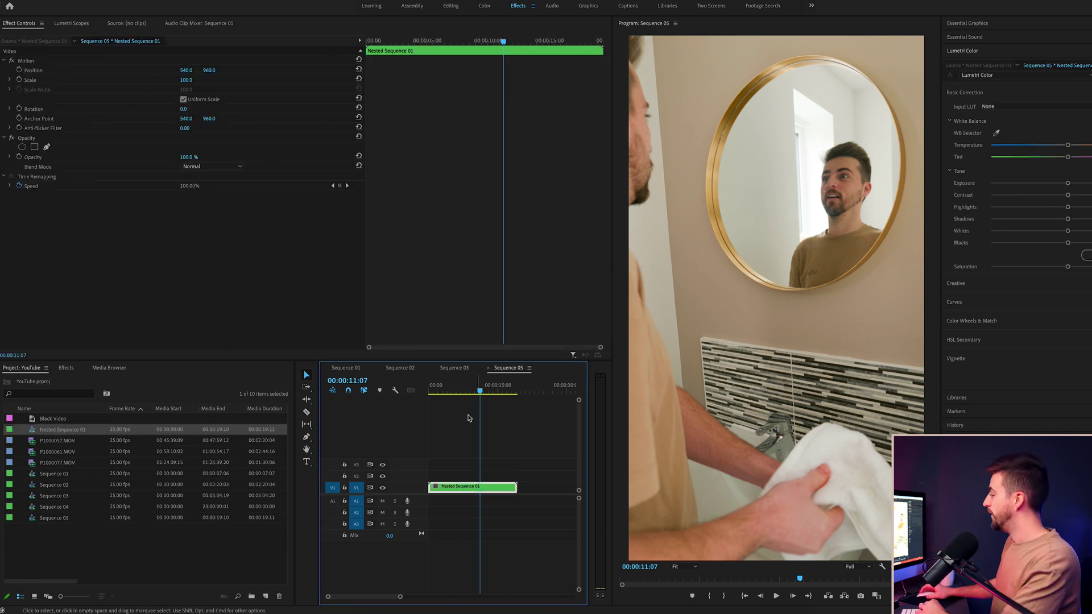
# Set the nested clip's Scale to 105 at the start of the clip.
pyautogui.moveTo(470, 390); pyautogui.dragTo(430, 390)
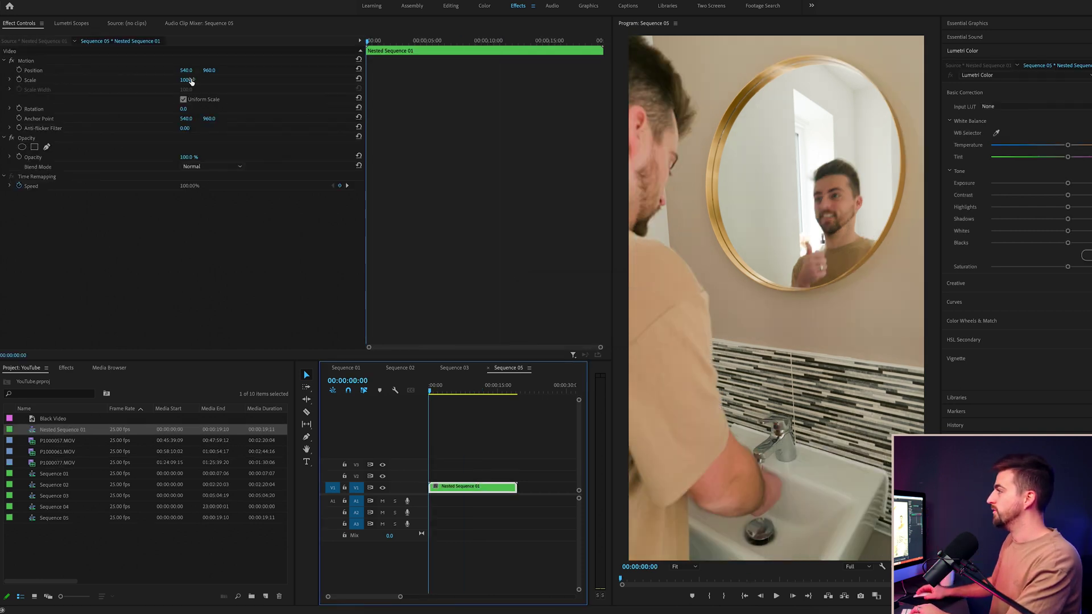
pyautogui.click(191, 81)
pyautogui.write('1')
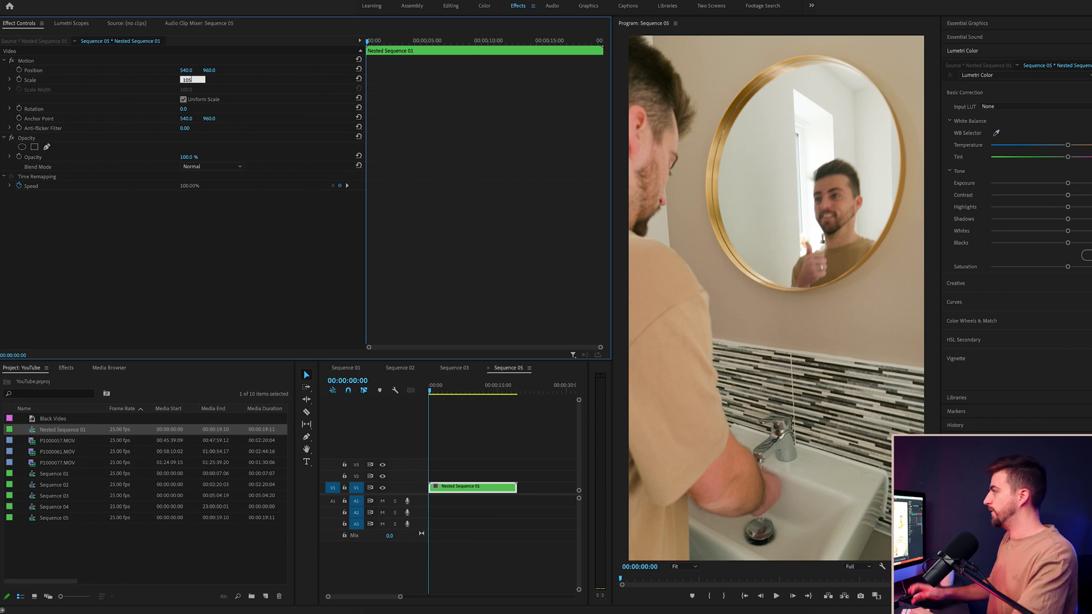
pyautogui.write('05')
pyautogui.press('Return')
# Add Position keyframes a few frames apart, nudging the picture slightly each time, then play back the wobble.
pyautogui.click(93, 61)
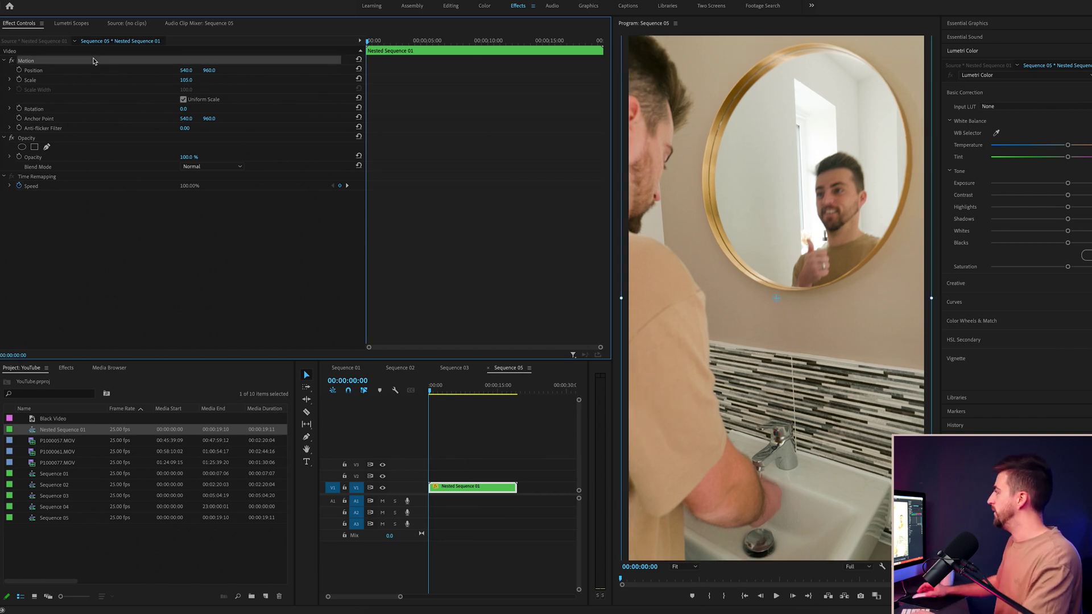
pyautogui.click(19, 71)
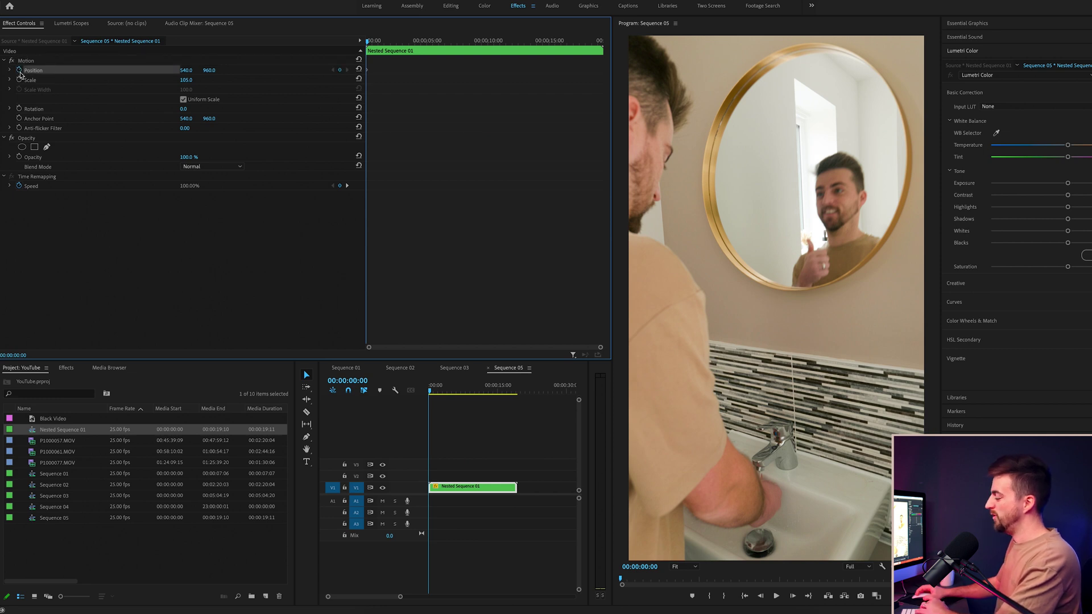
pyautogui.press('Right')
pyautogui.press('Right')
pyautogui.press('Right')
pyautogui.press('Right')
pyautogui.press('Right')
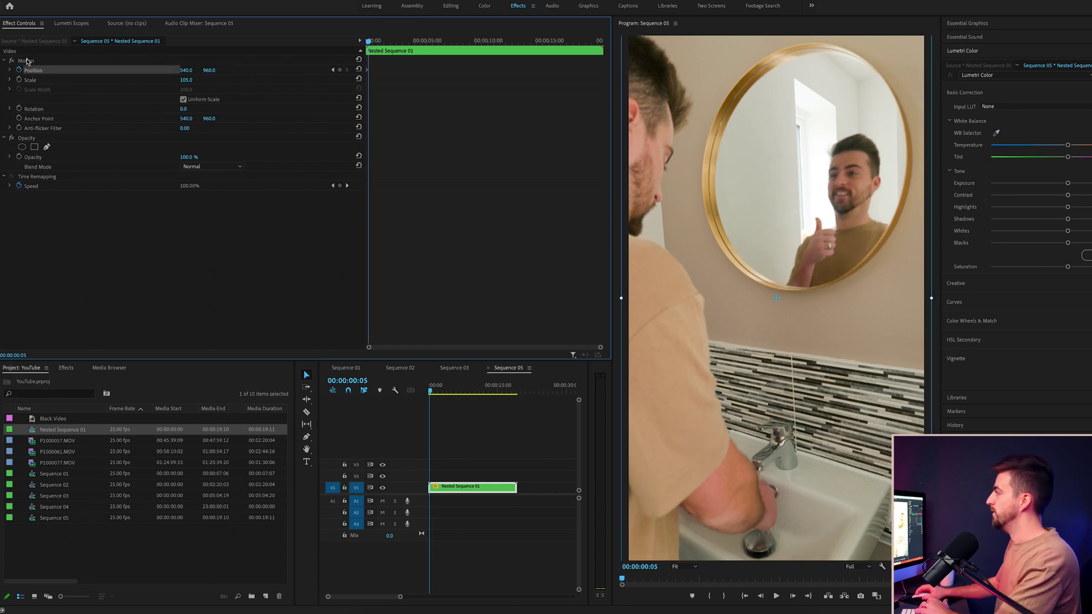
pyautogui.click(26, 61)
pyautogui.moveTo(837, 171); pyautogui.dragTo(834, 173)
pyautogui.click(414, 151)
pyautogui.press('Right')
pyautogui.press('Right')
pyautogui.press('Right')
pyautogui.press('Right')
pyautogui.press('Right')
pyautogui.press('Right')
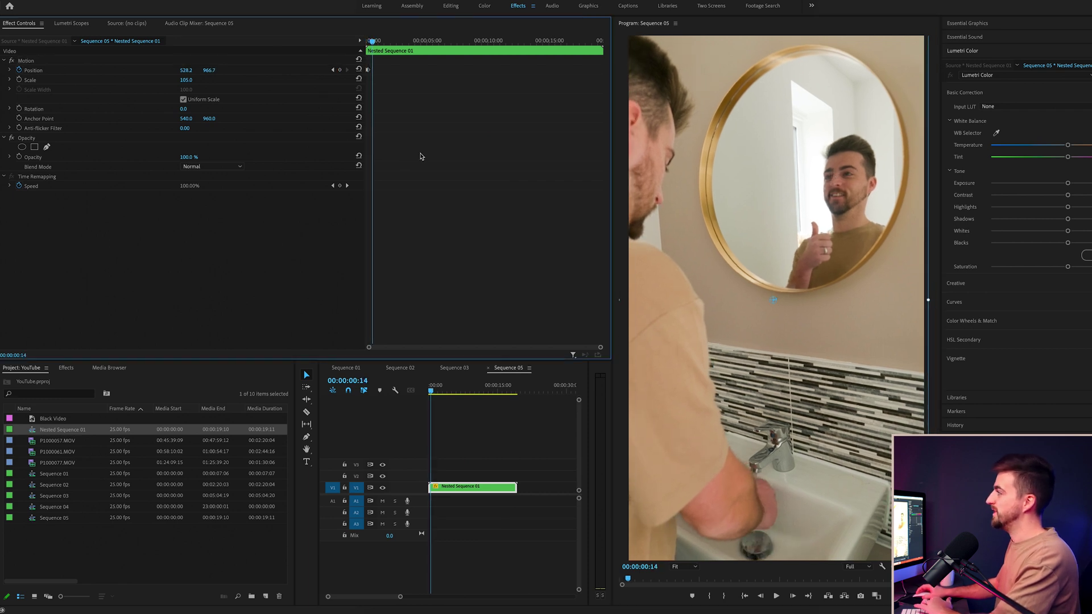
pyautogui.moveTo(831, 221); pyautogui.dragTo(832, 231)
pyautogui.press('Right')
pyautogui.press('Right')
pyautogui.press('Right')
pyautogui.press('Right')
pyautogui.press('Right')
pyautogui.press('Right')
pyautogui.press('Right')
pyautogui.press('Right')
pyautogui.press('Right')
pyautogui.press('Right')
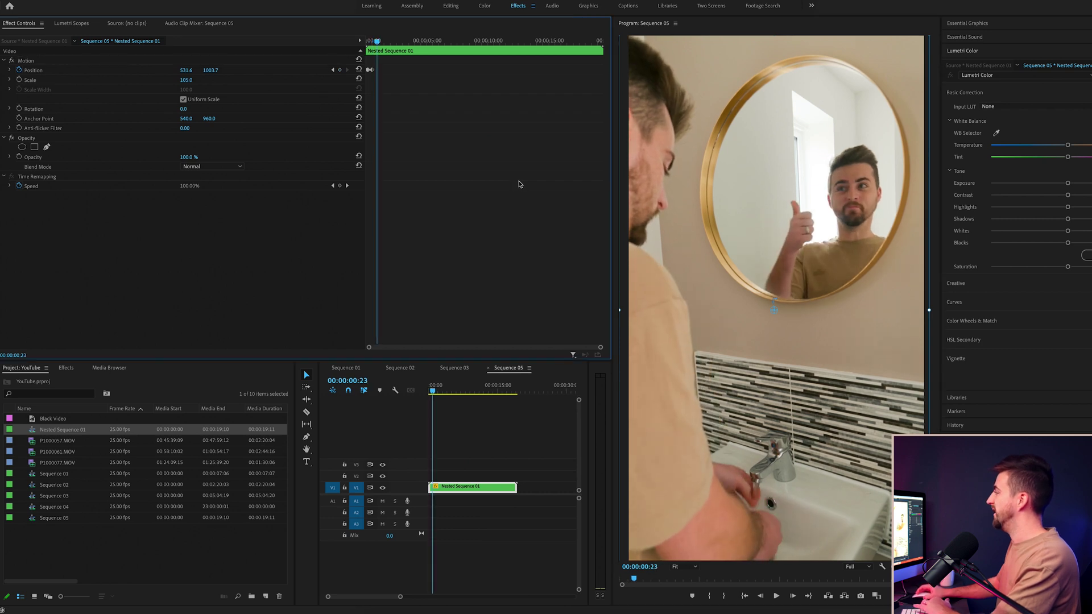
pyautogui.press('Right')
pyautogui.press('Right')
pyautogui.press('Right')
pyautogui.press('Right')
pyautogui.press('Right')
pyautogui.press('Right')
pyautogui.press('Right')
pyautogui.press('Right')
pyautogui.press('Right')
pyautogui.moveTo(793, 193); pyautogui.dragTo(791, 199)
pyautogui.click(367, 40)
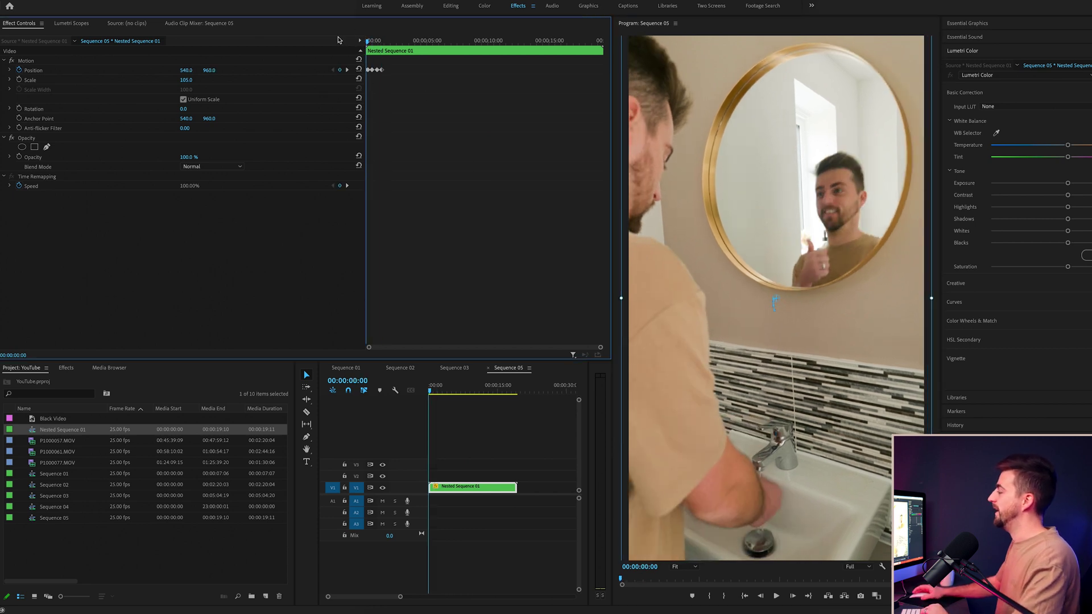
pyautogui.press('space')
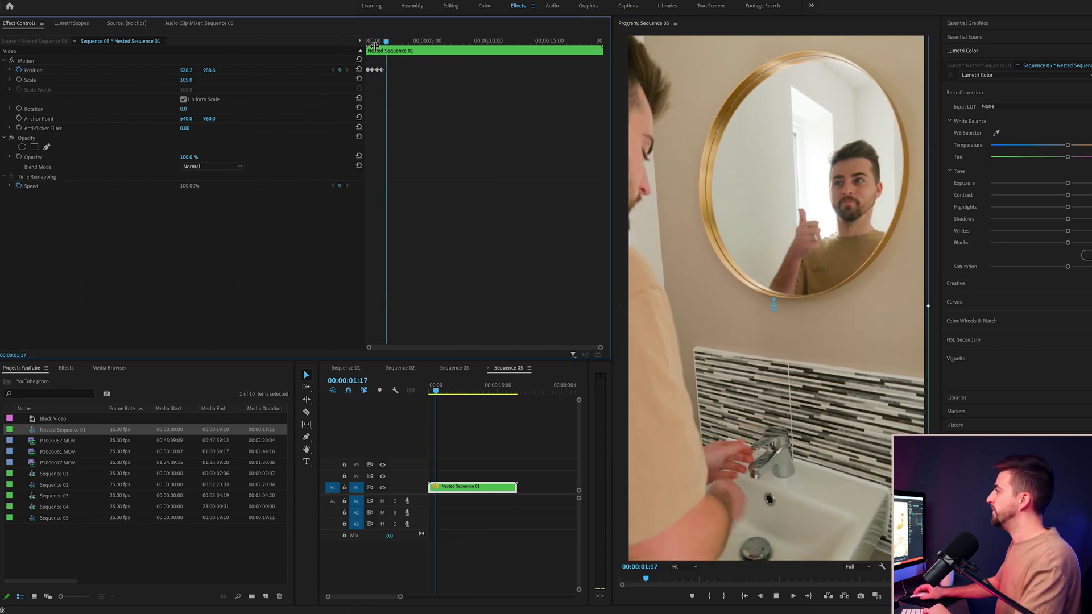
# Drag the Position keyframes further apart in Effect Controls and replay to check the slower wobble.
pyautogui.moveTo(386, 43); pyautogui.dragTo(337, 43)
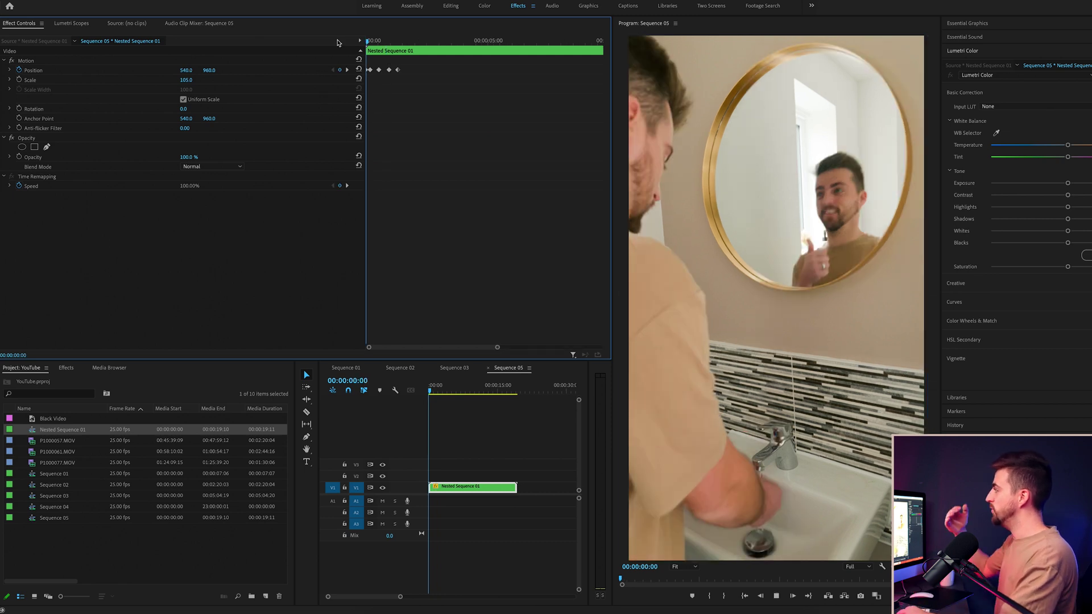
pyautogui.press('space')
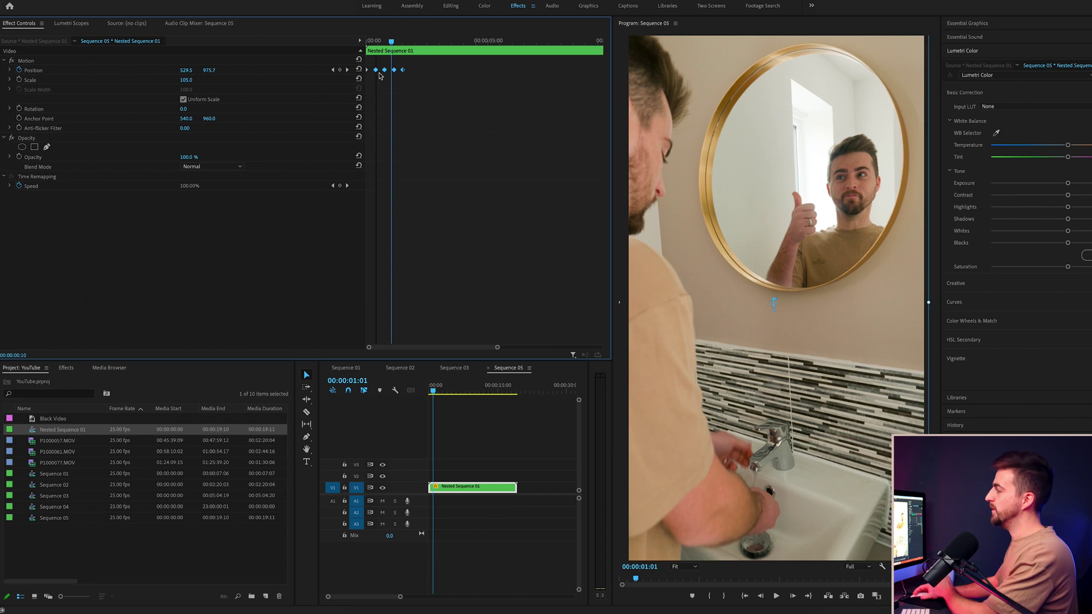
pyautogui.moveTo(371, 70); pyautogui.dragTo(396, 70)
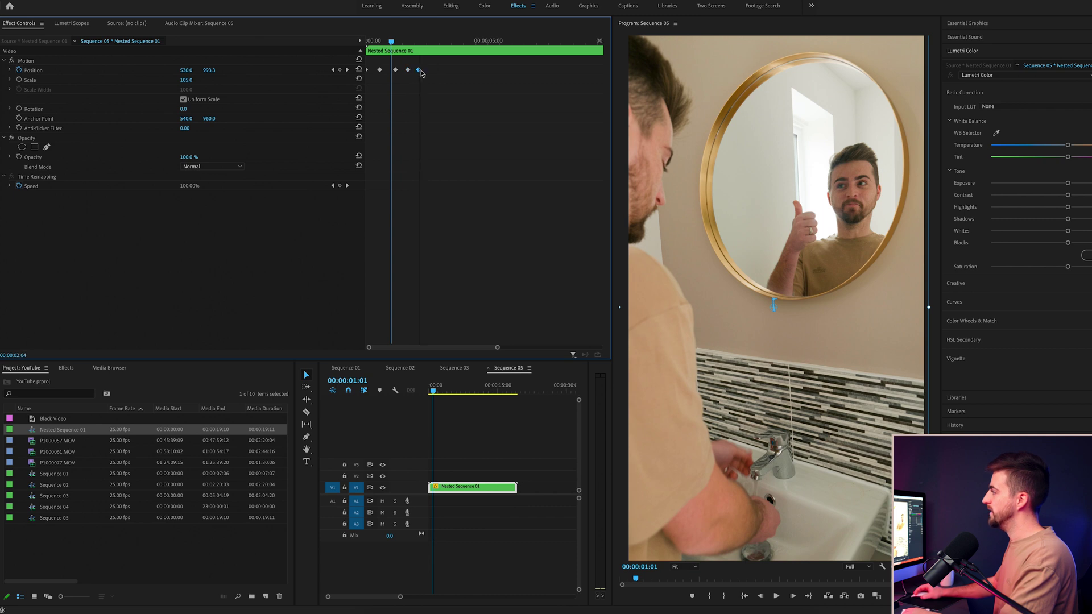
pyautogui.press('space')
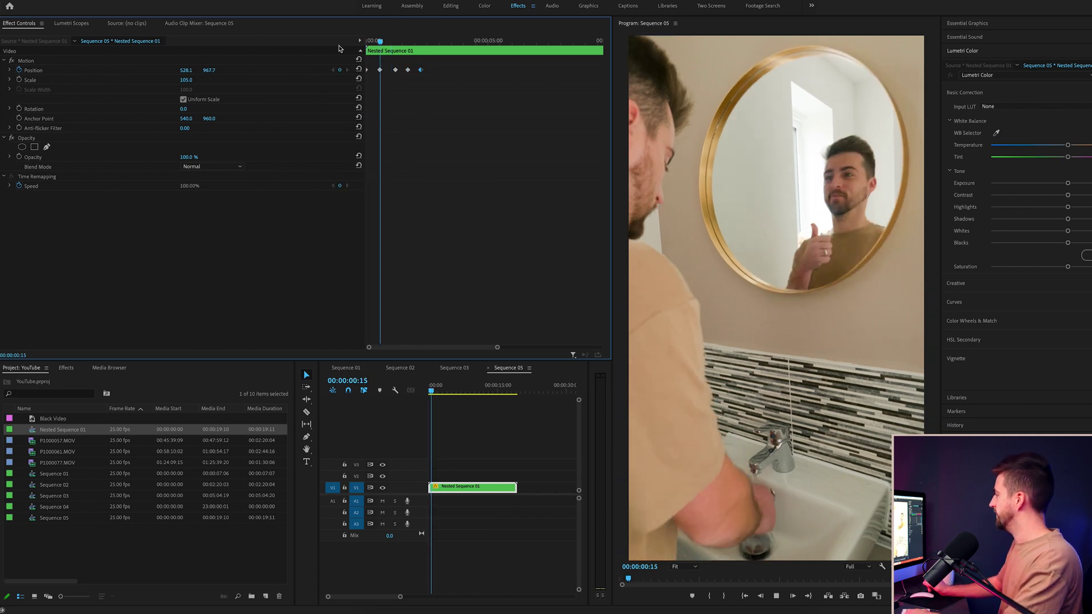
pyautogui.click(422, 70)
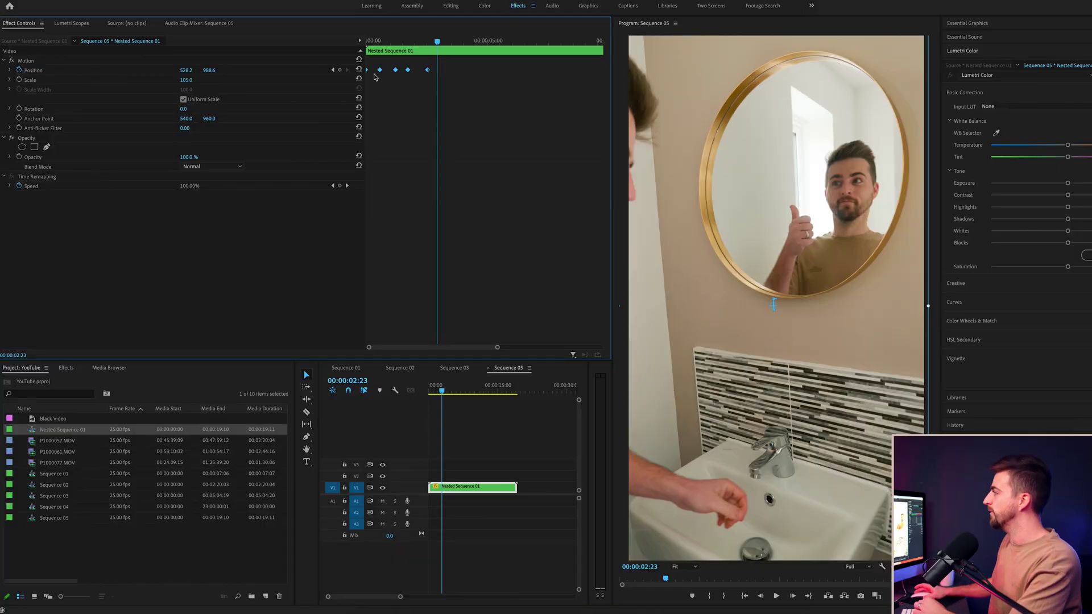
# Set the selected Position keyframes' temporal interpolation to Ease In.
pyautogui.rightClick(381, 71)
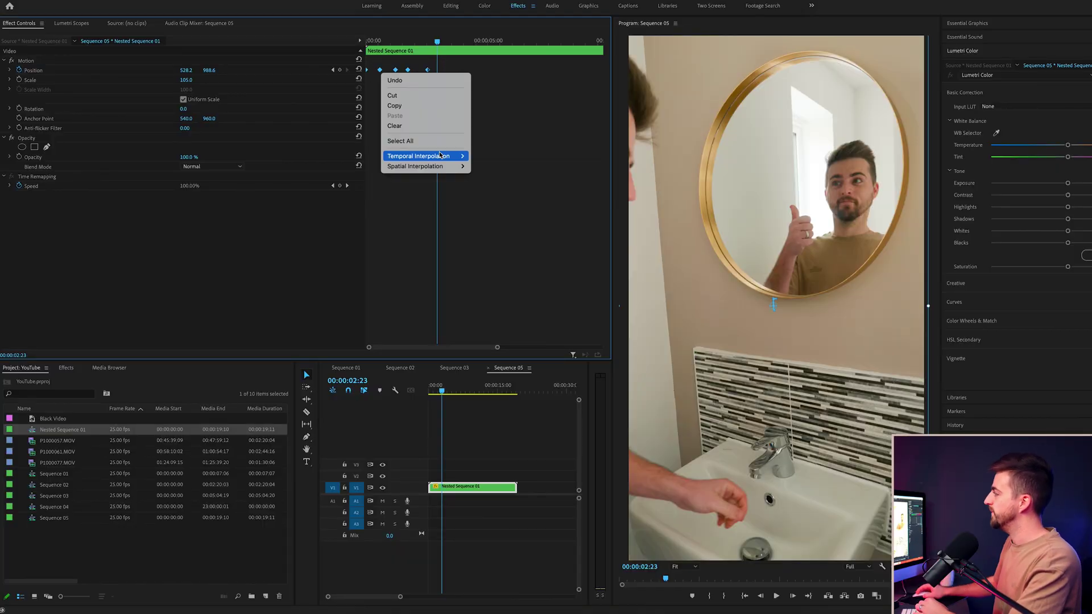
pyautogui.moveTo(442, 156)
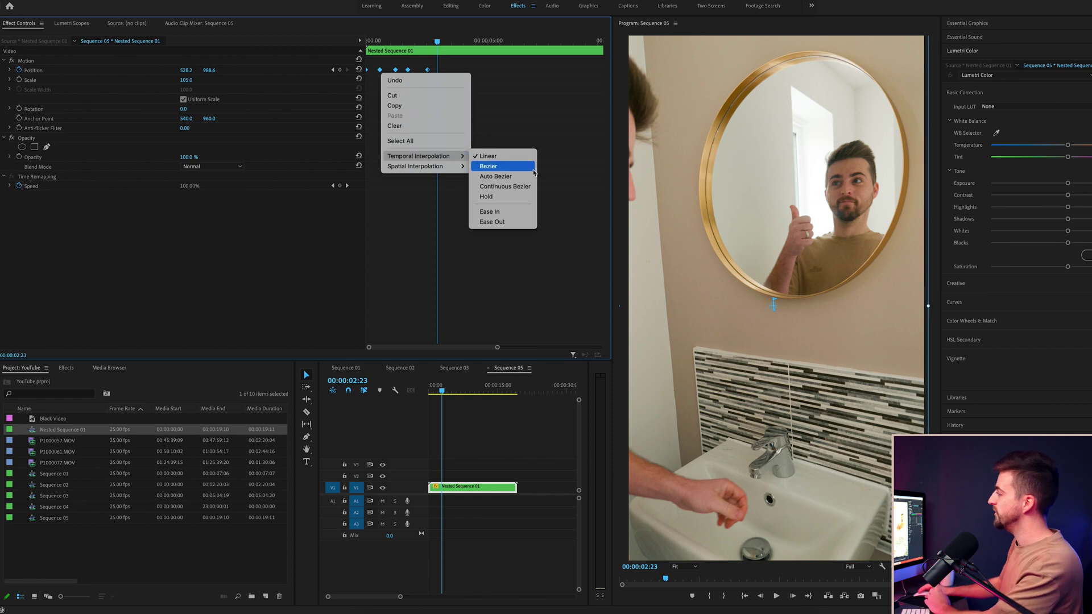
pyautogui.click(517, 212)
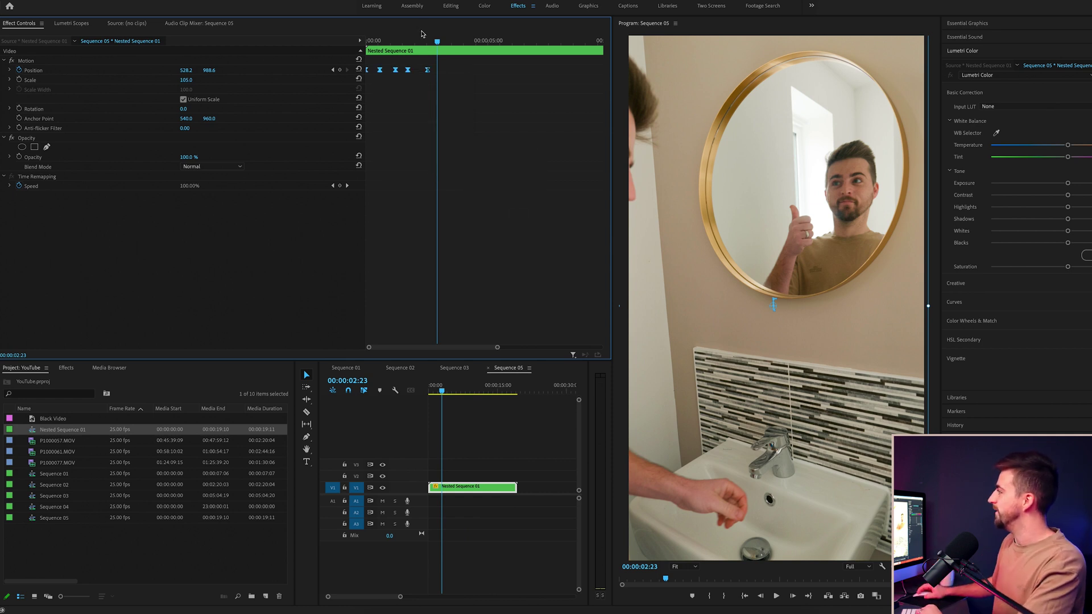